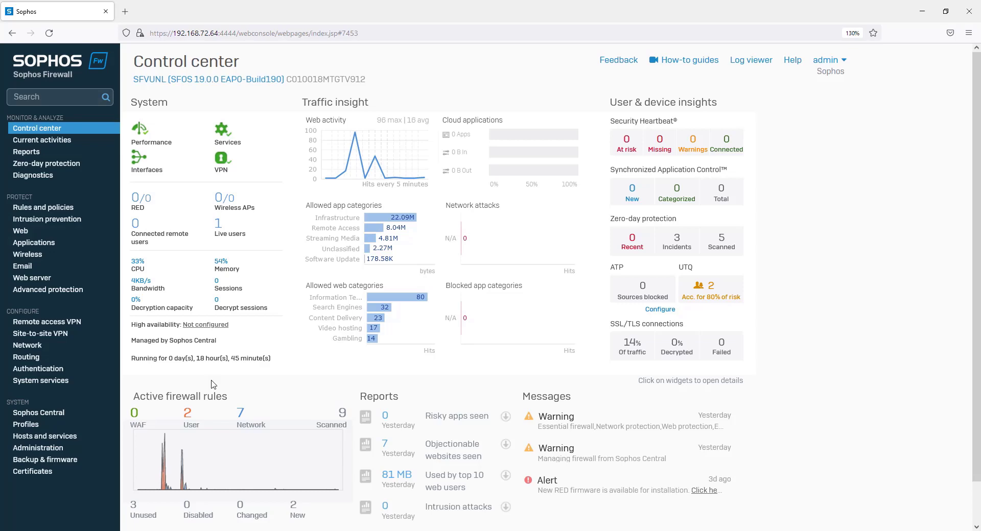
Review the Routing Gateways list: MPLS, UK_US_IPsec, ISP_1 and ISP_2 are all up
click(36, 359)
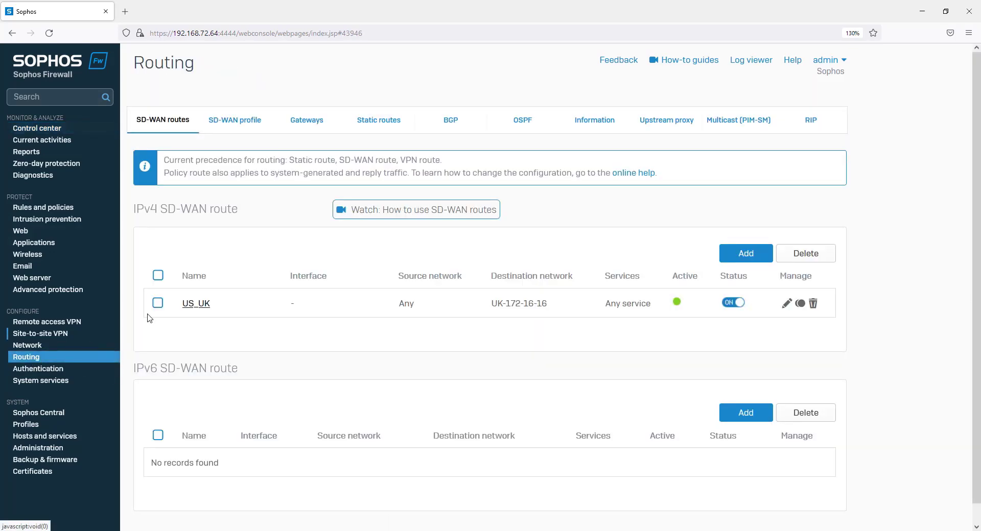
click(290, 127)
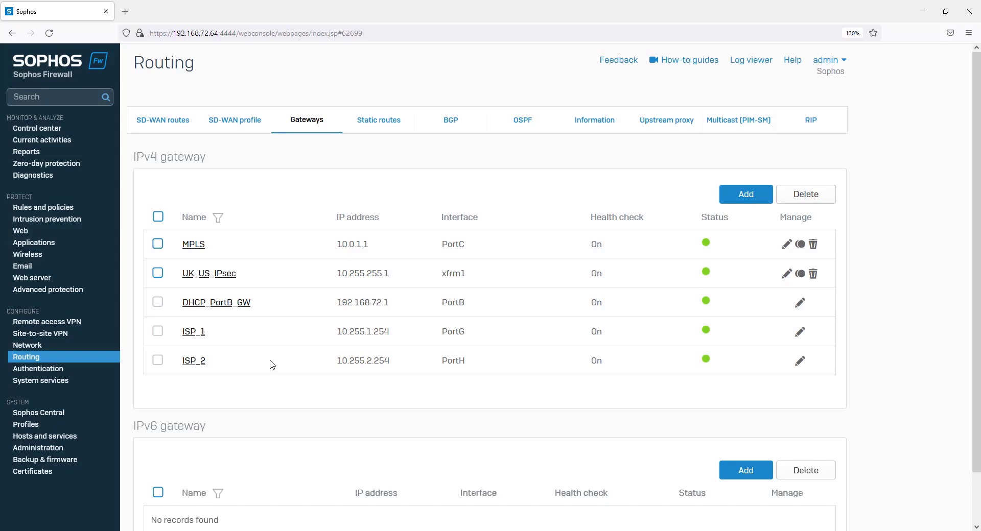
Start a new SD-WAN profile named Demo with ISP_1 and ISP_2 as gateways
click(246, 128)
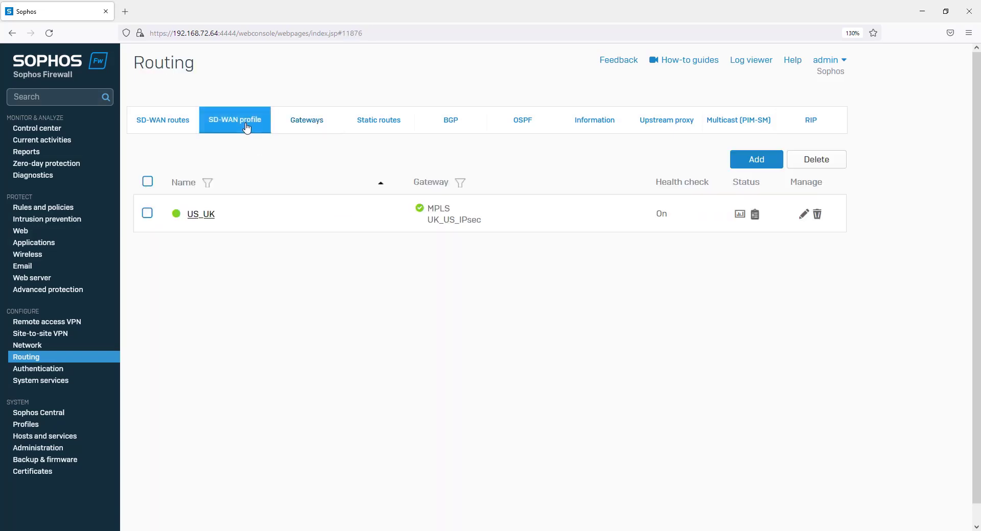
click(754, 163)
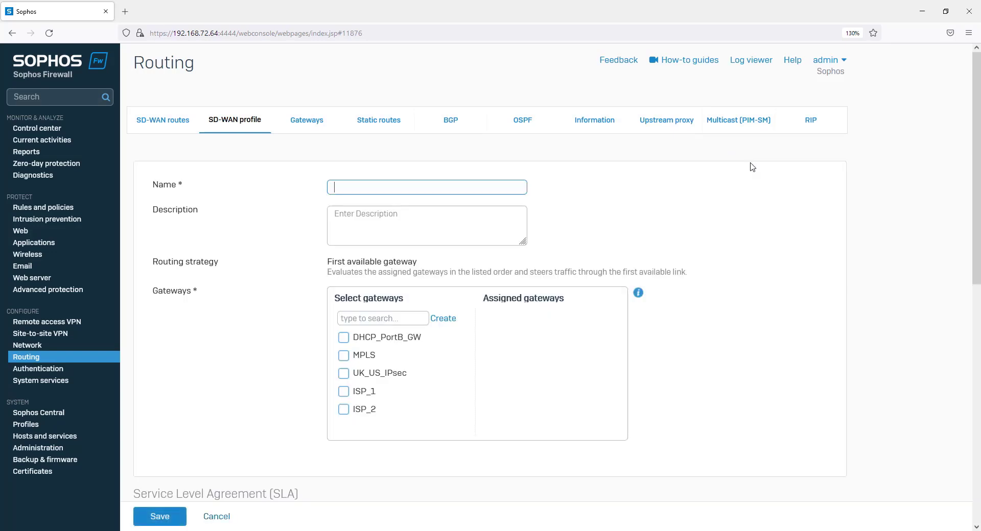
text(Demo)
click(343, 395)
click(344, 410)
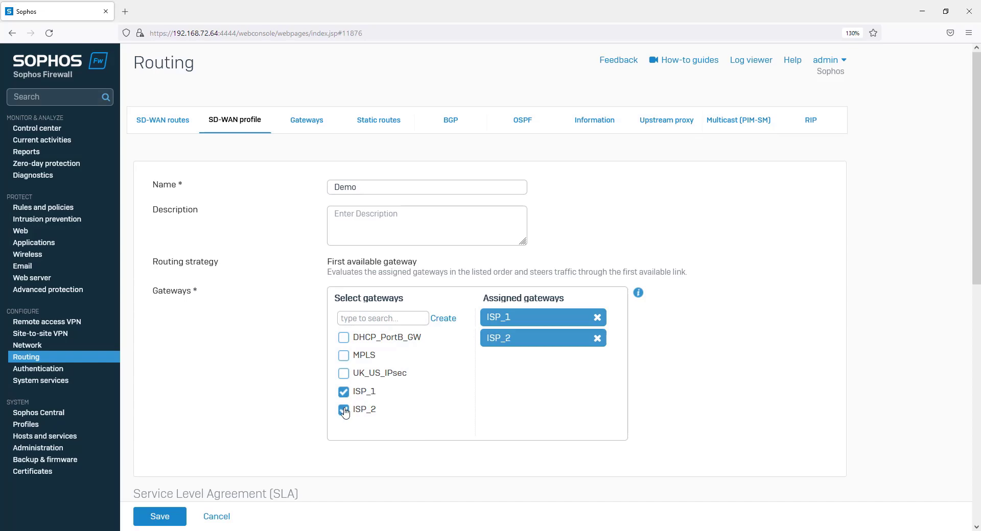
Keep the Best quality SLA by latency and review the Ping health checks to 8.8.8.8
scroll(298, 412, down, 5)
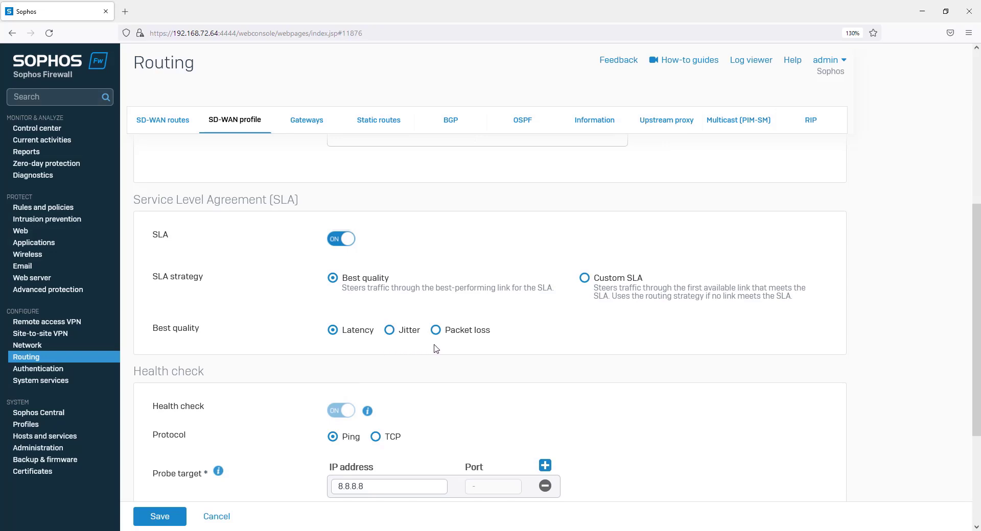
click(585, 281)
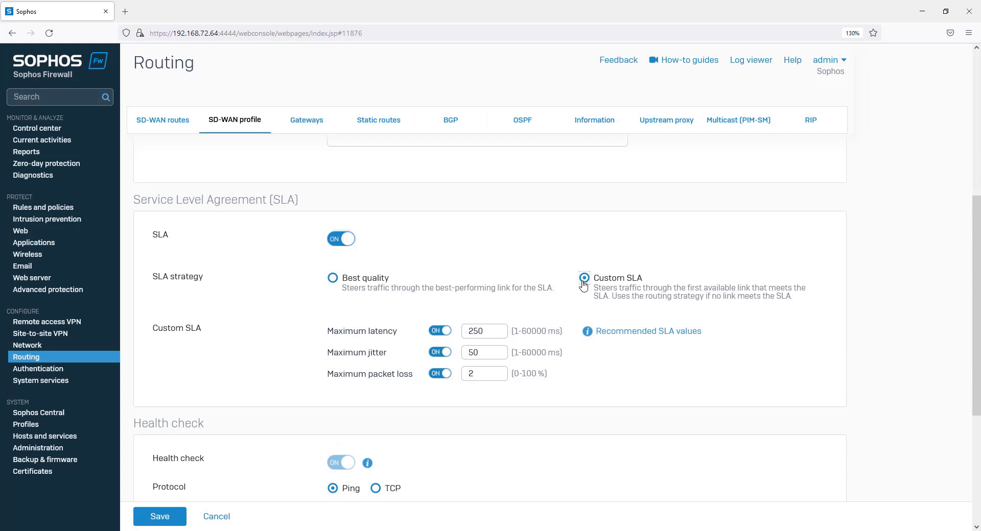
click(342, 282)
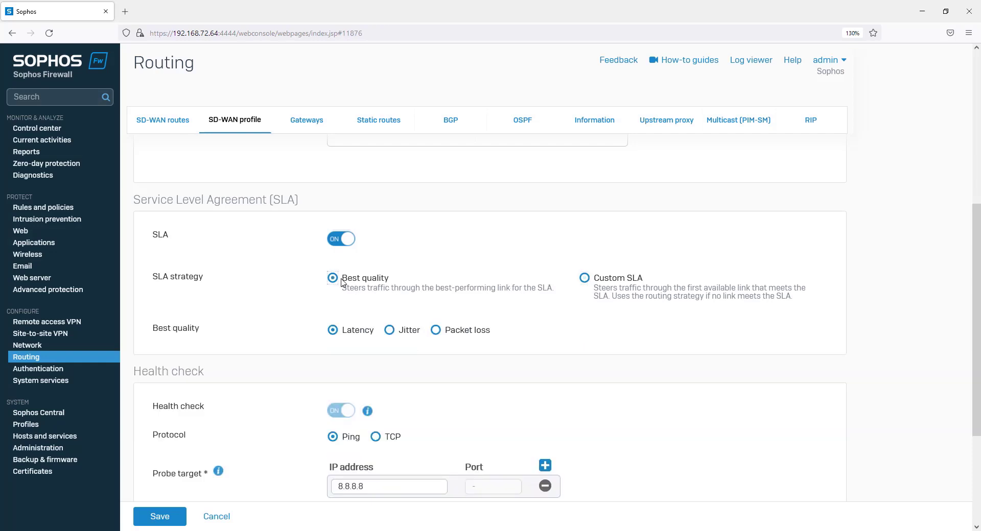
scroll(342, 282, down, 3)
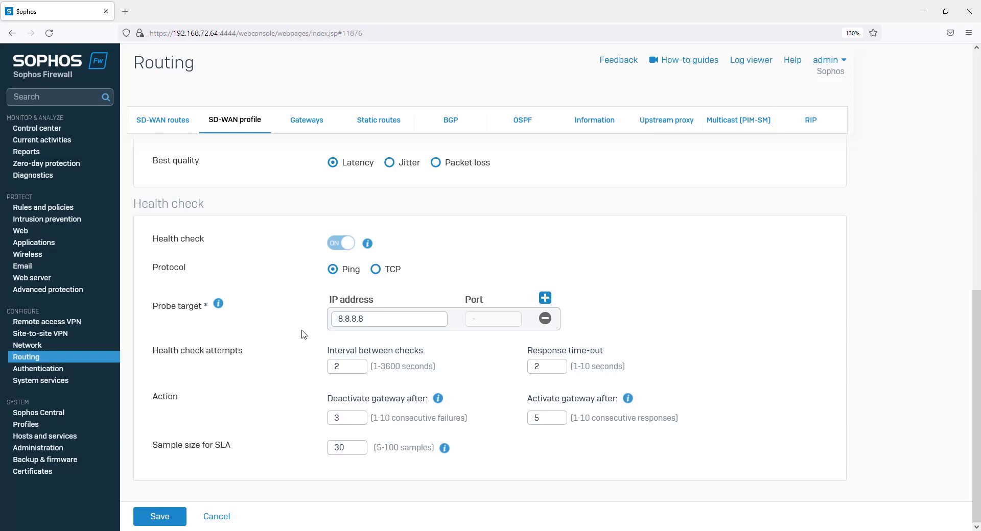
Save the Demo profile and confirm it uses ISP_1, with both gateways at 22 ms
click(178, 522)
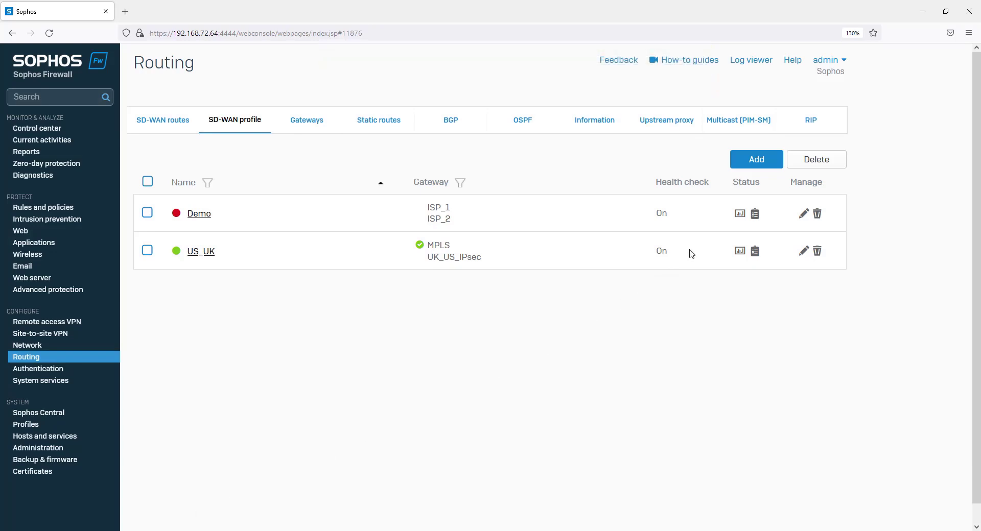
click(755, 214)
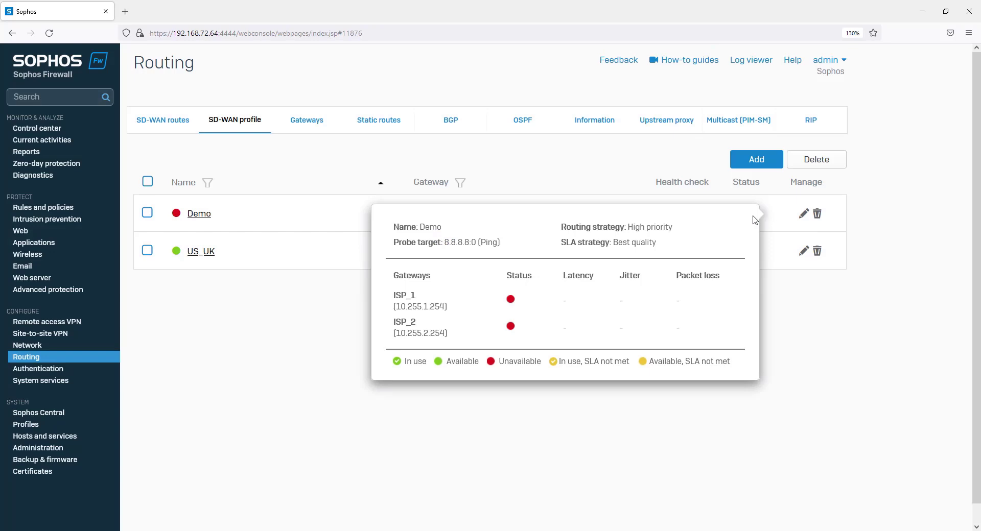
click(755, 217)
click(755, 217)
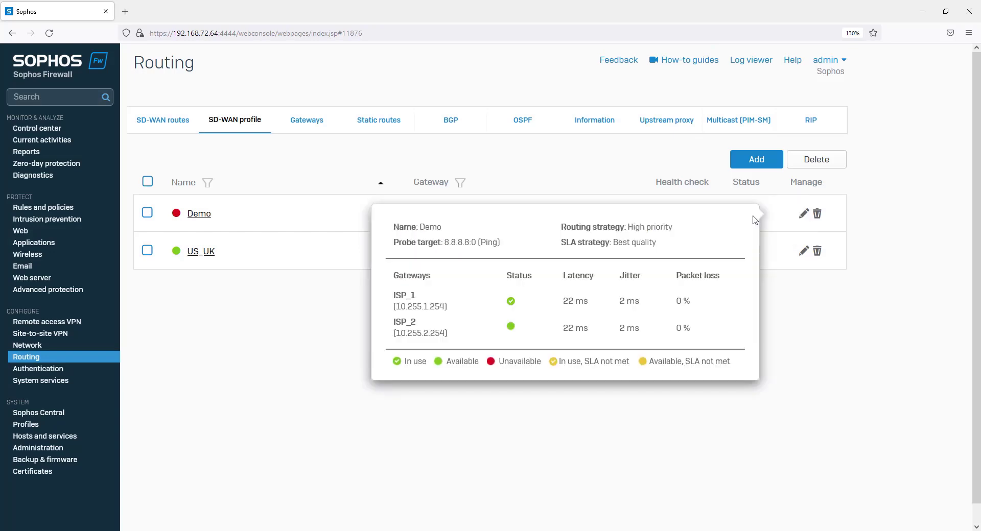
click(254, 123)
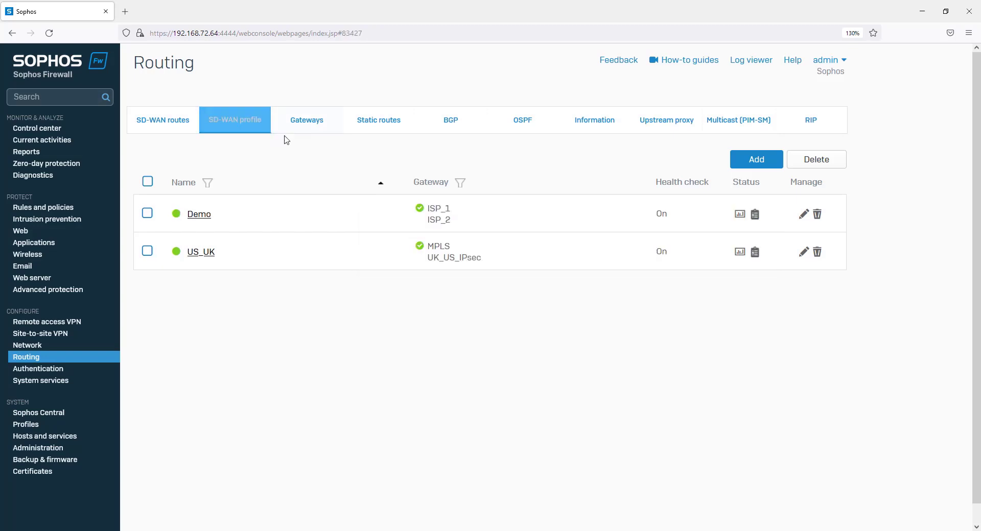
drag(459, 209, 428, 215)
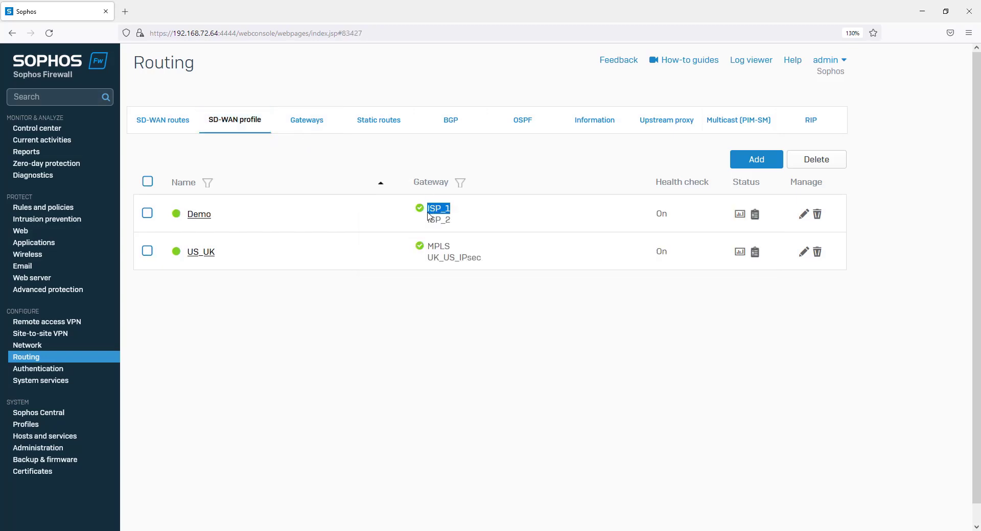
Start a new IPv4 SD-WAN route named 'De' and check the application object choices
click(170, 134)
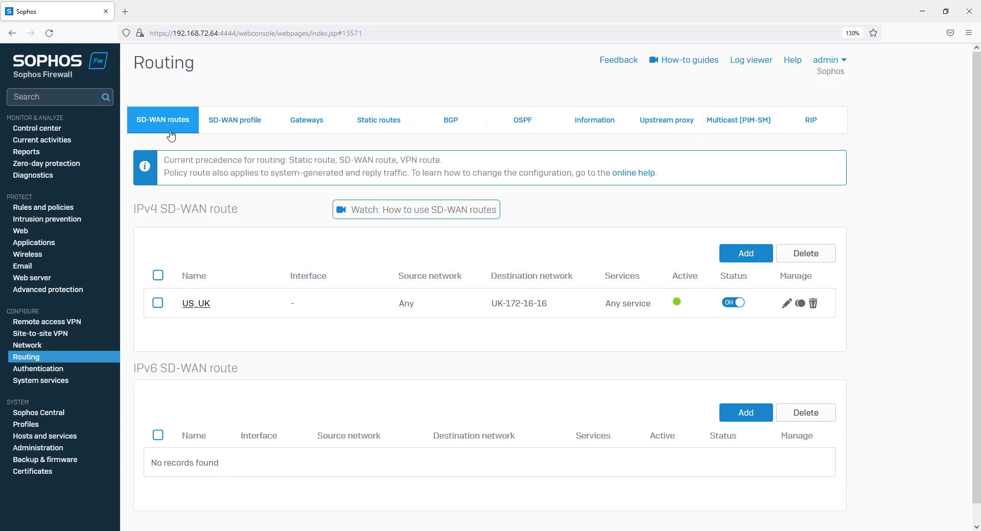
click(746, 254)
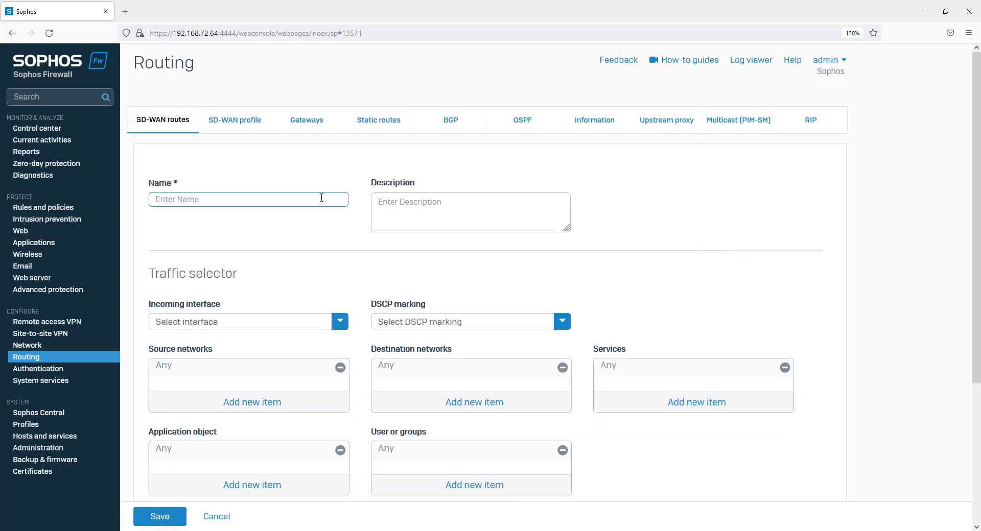
text(Demo)
scroll(357, 273, down, 3)
click(269, 342)
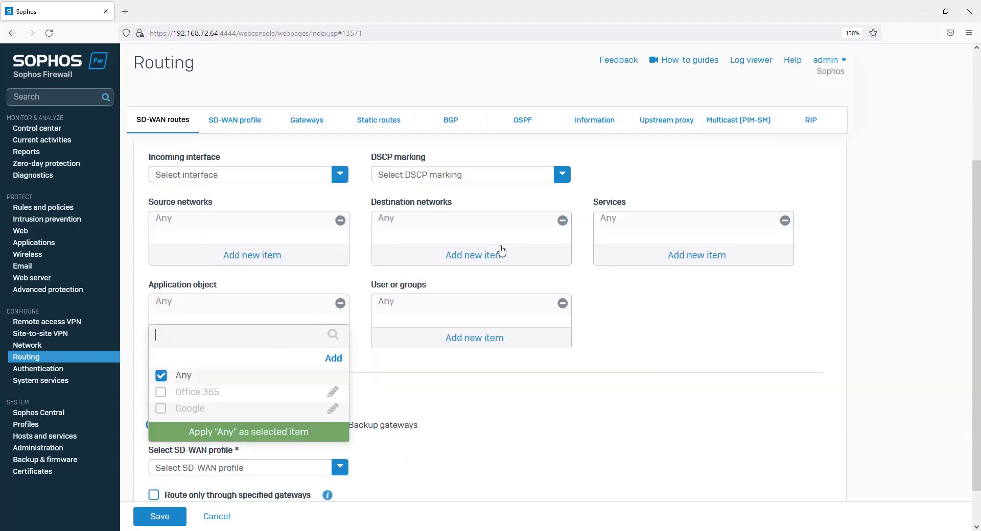
Set the route's destination network to 8.8.4.4 and its SD-WAN profile to Demo
click(563, 221)
click(501, 255)
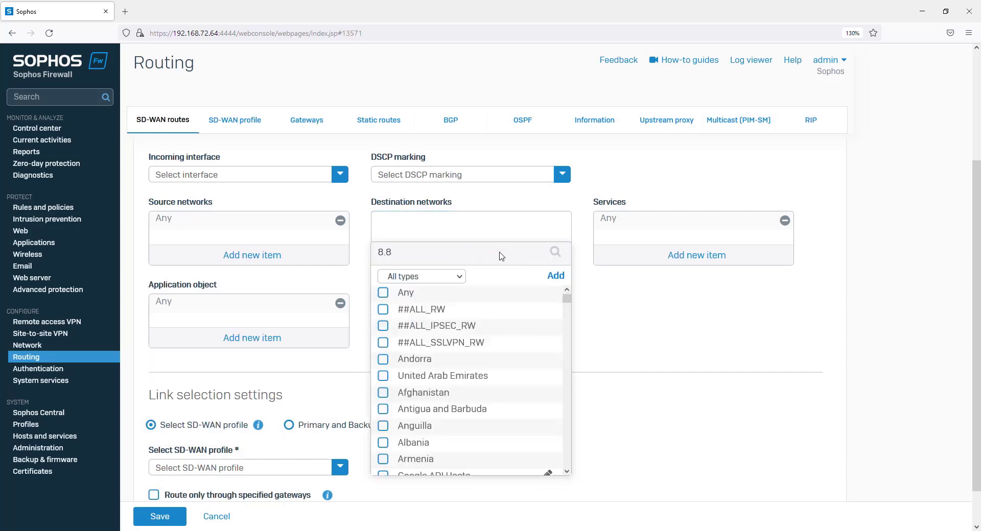
click(384, 310)
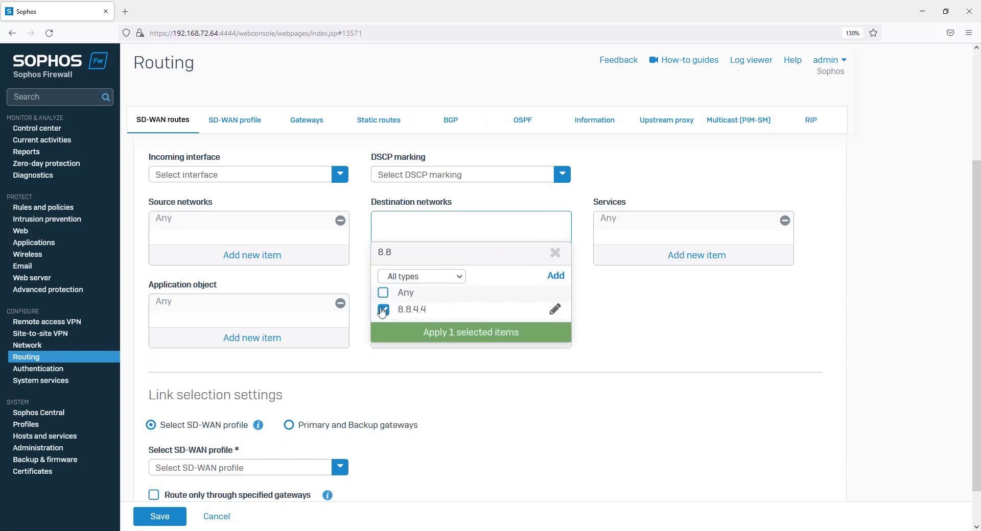
click(424, 332)
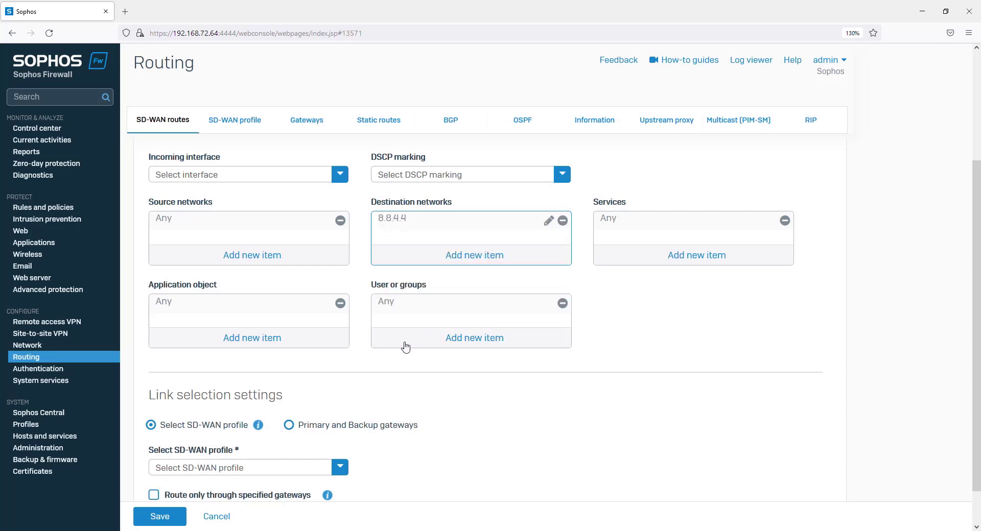
scroll(406, 348, down, 1)
click(340, 426)
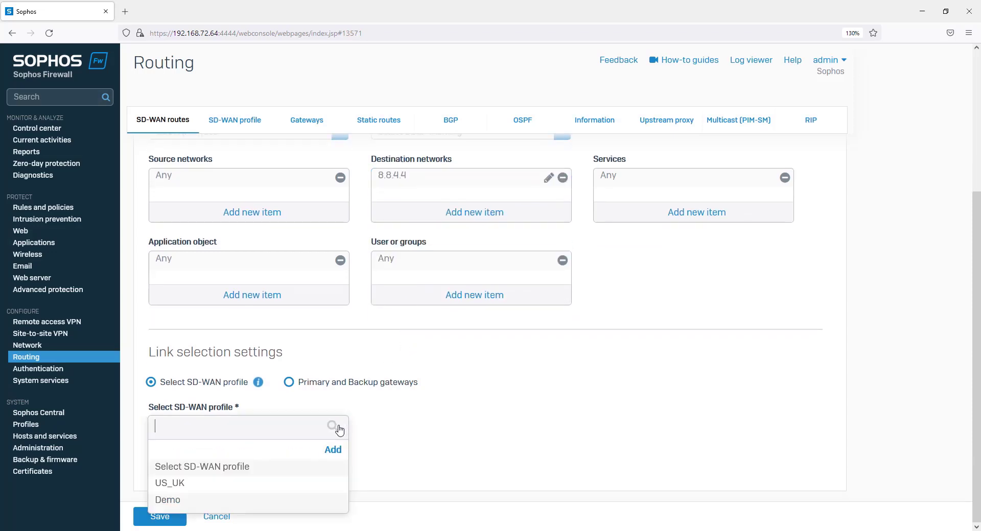
click(169, 502)
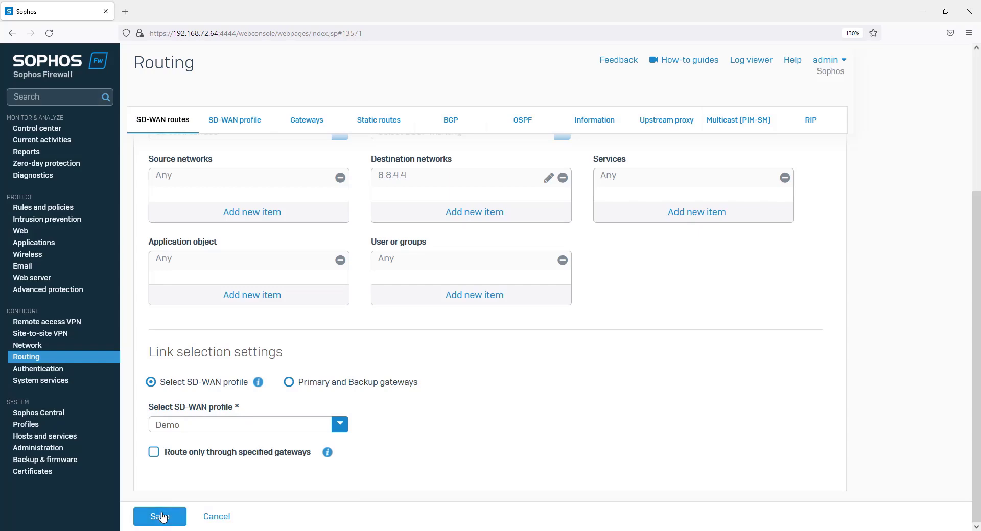
Save the SD-WAN route and clear previously captured packets in Diagnostics packet capture
click(161, 517)
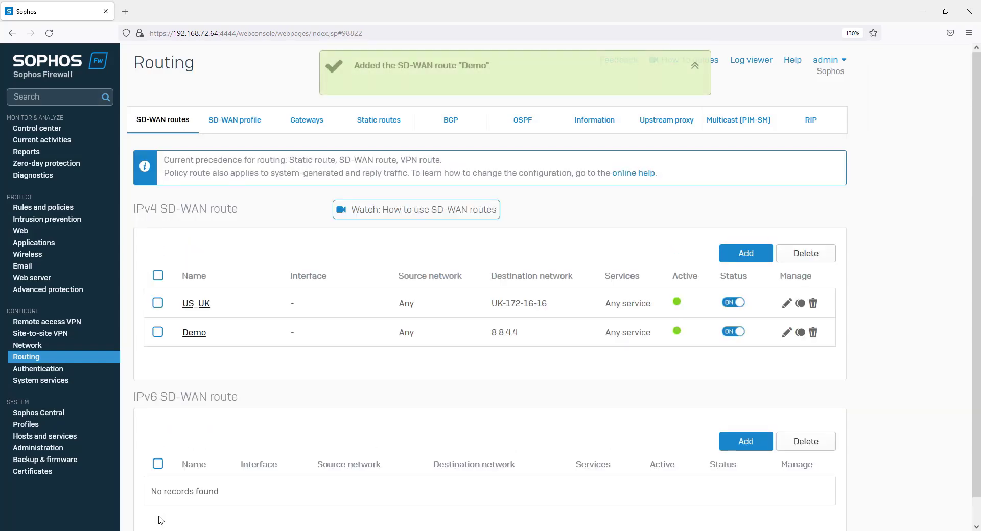
click(43, 177)
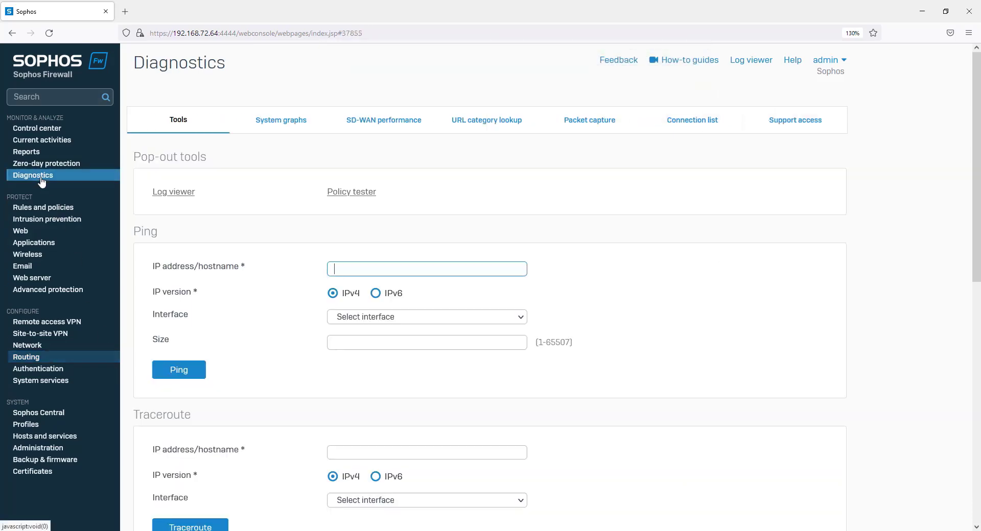
click(578, 123)
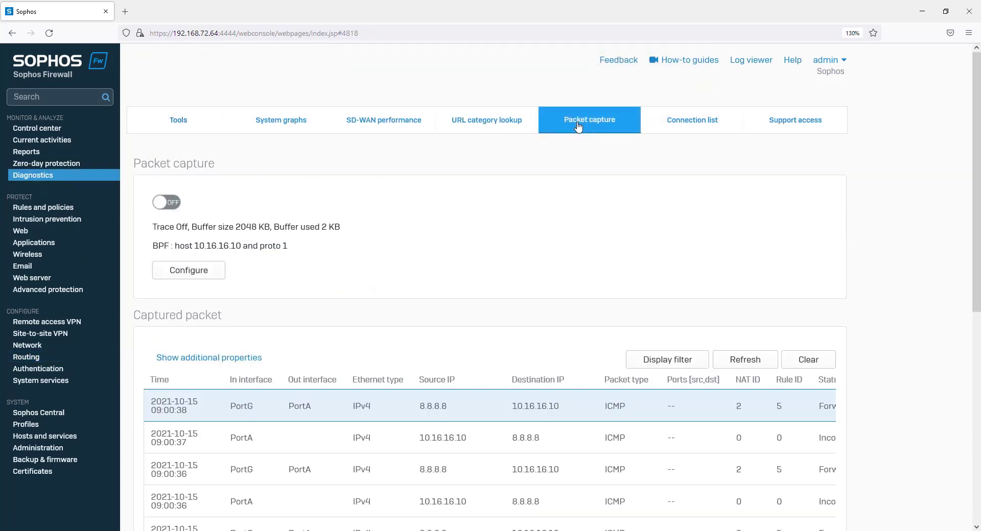
click(795, 363)
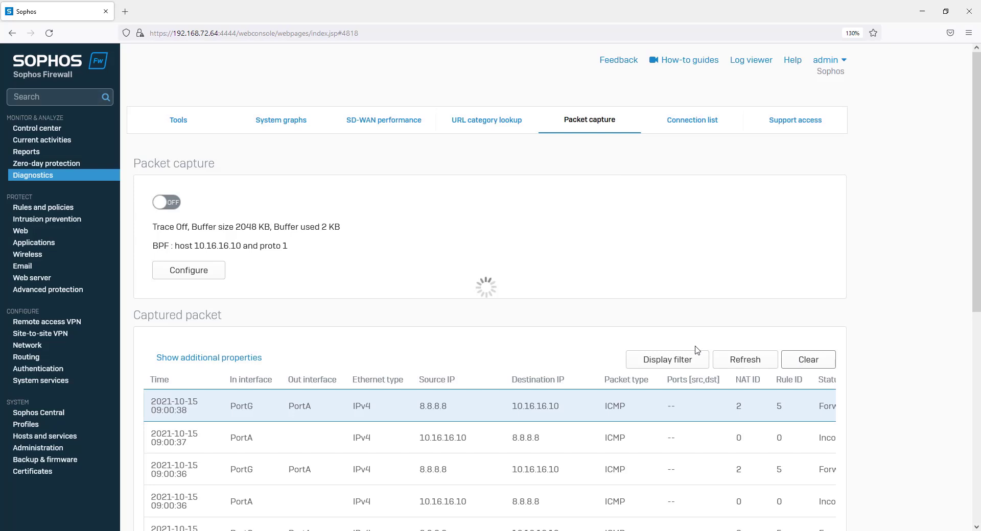
Start the packet capture and ping 8.8.4.4 from the server's command prompt
click(166, 203)
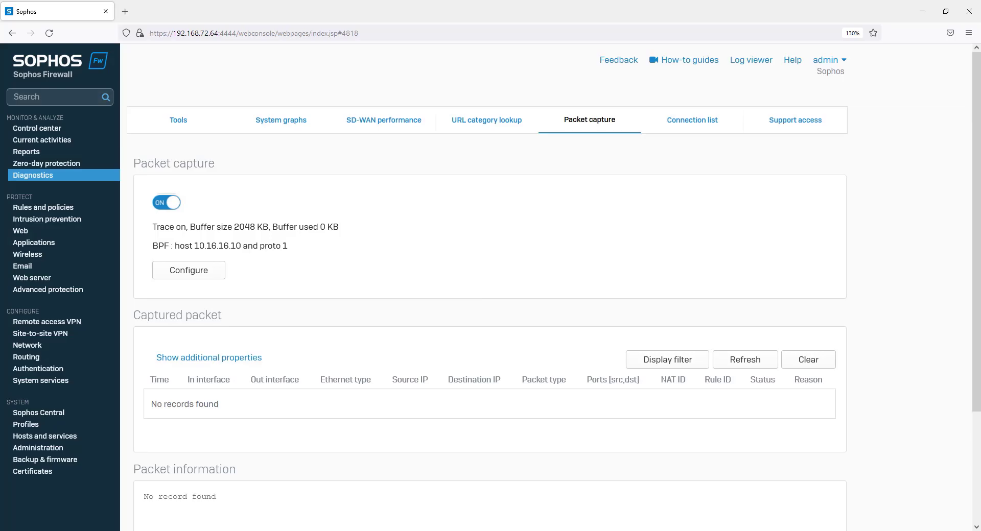
key(alt+Tab)
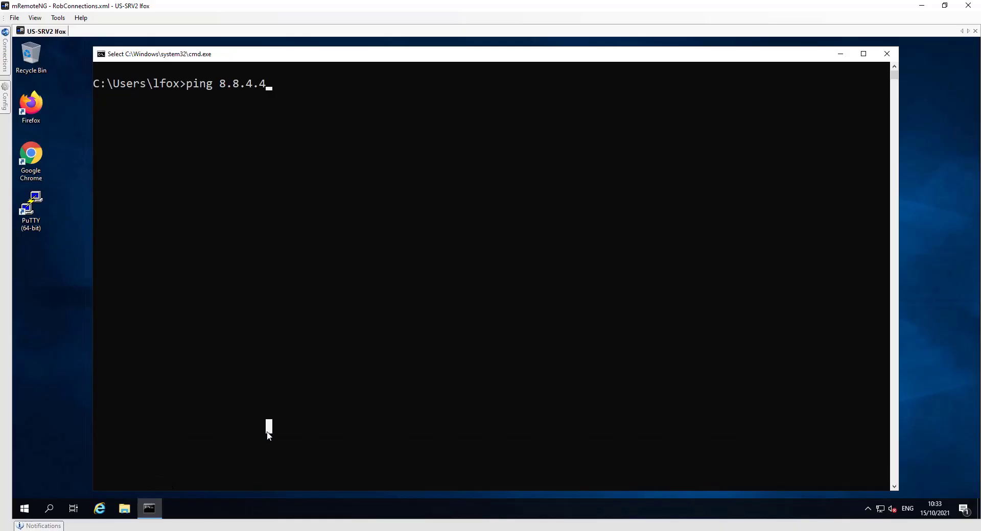
key(Return)
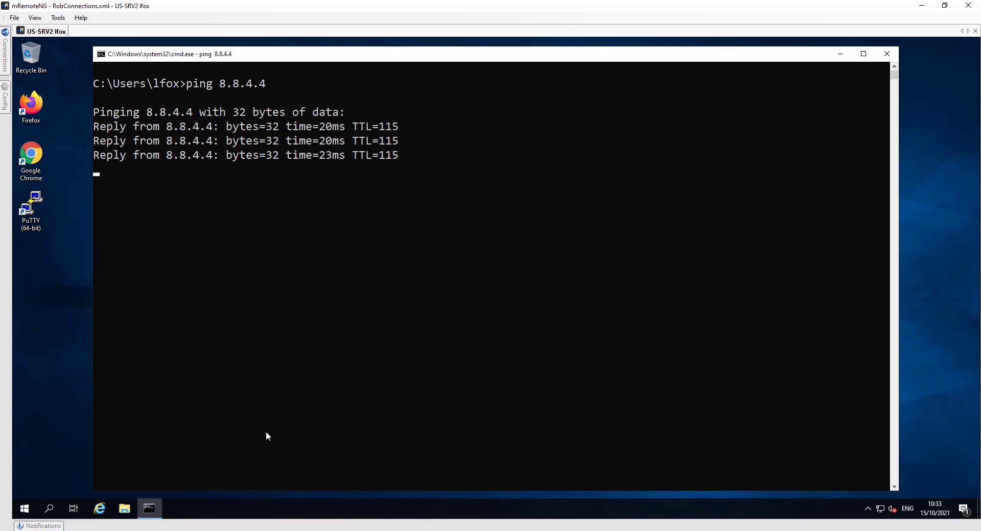
Confirm 8.8.4.4 replies arrive on PortG, clear the capture, and add 100 ms delay on ens224
key(alt+Tab)
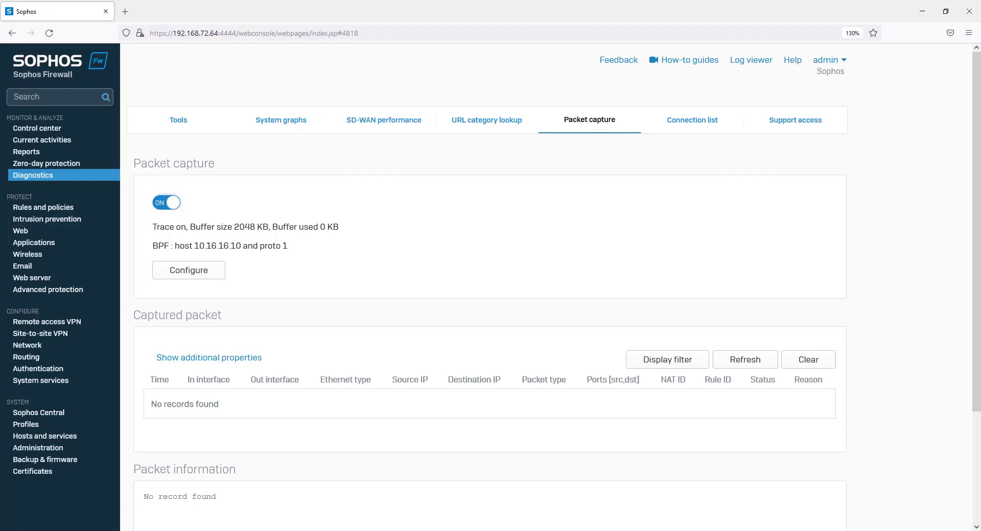
click(747, 361)
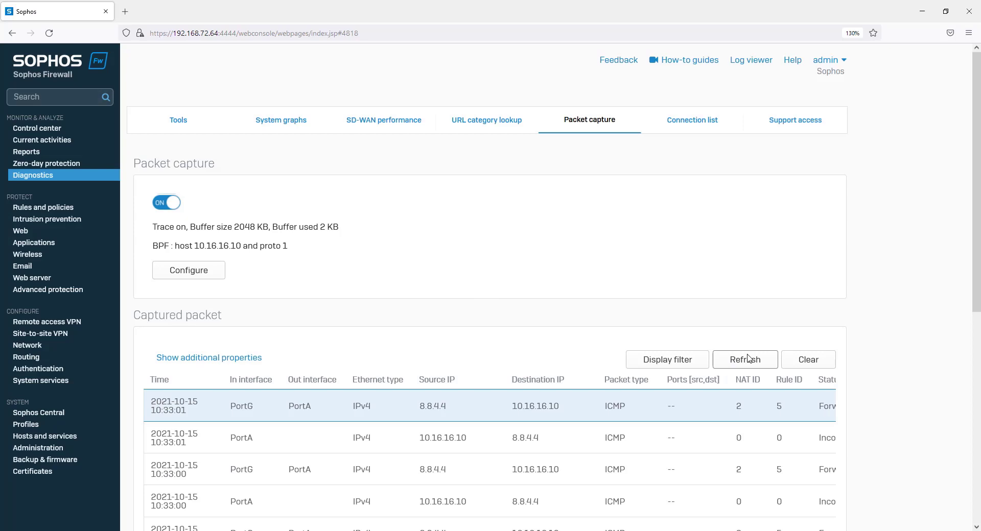
double_click(246, 407)
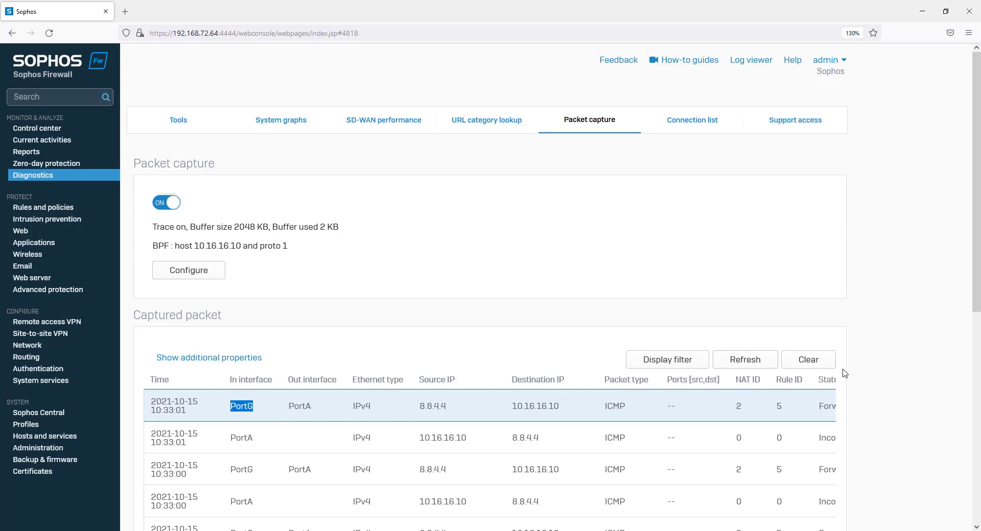
click(821, 364)
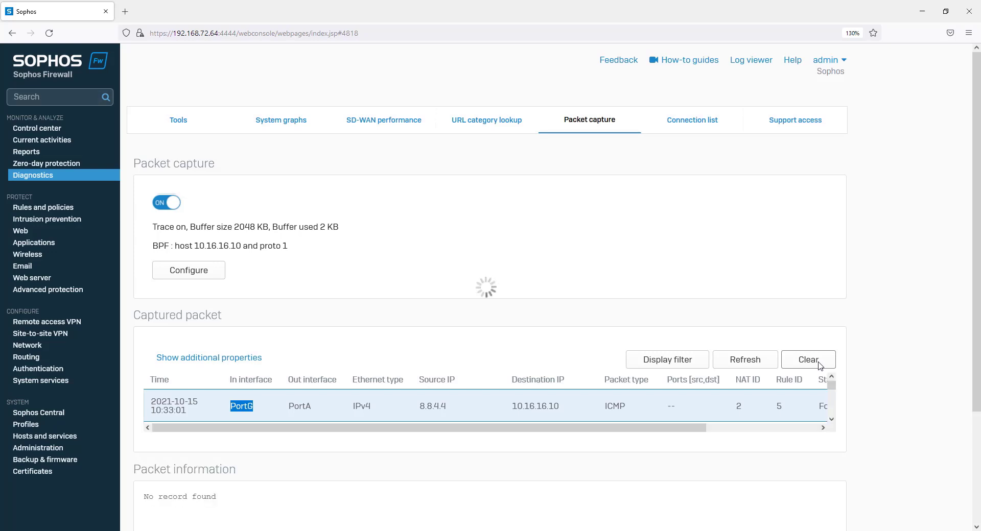
key(alt+Tab)
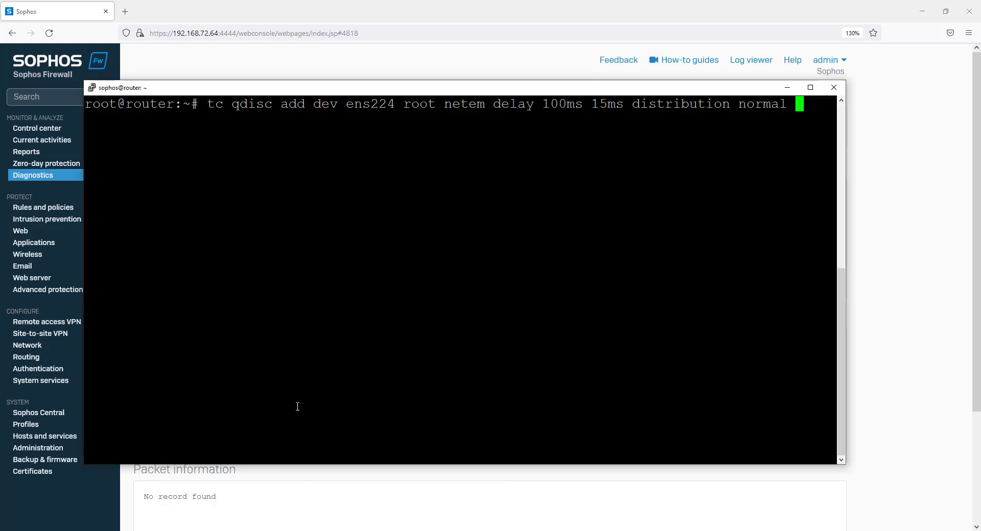
key(Return)
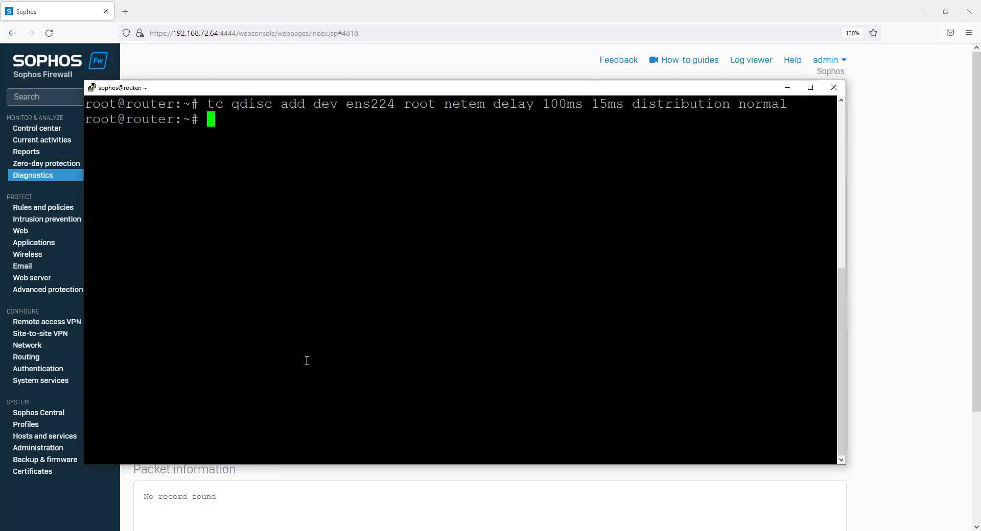
Confirm the Demo profile now uses ISP_2 after ISP_1 latency rose to 44 ms
click(28, 358)
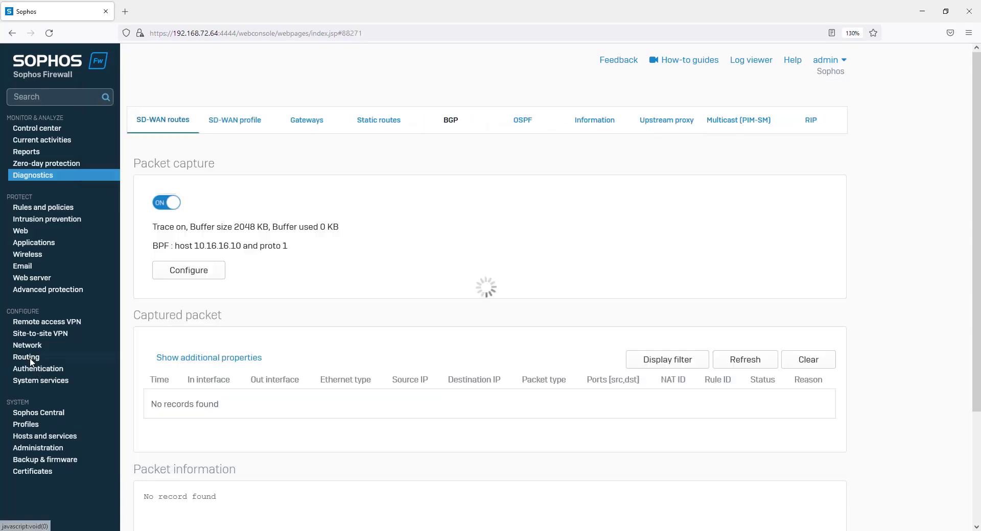
click(235, 120)
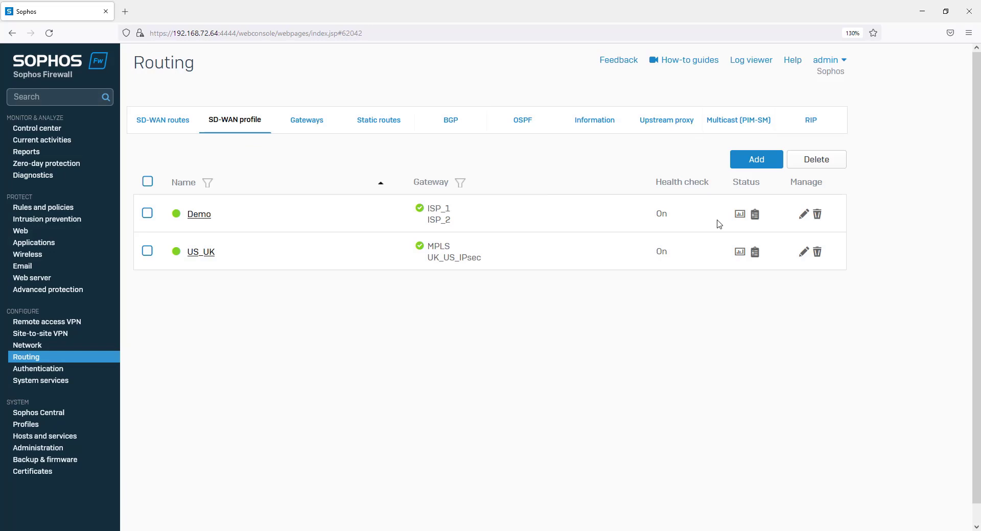
click(754, 218)
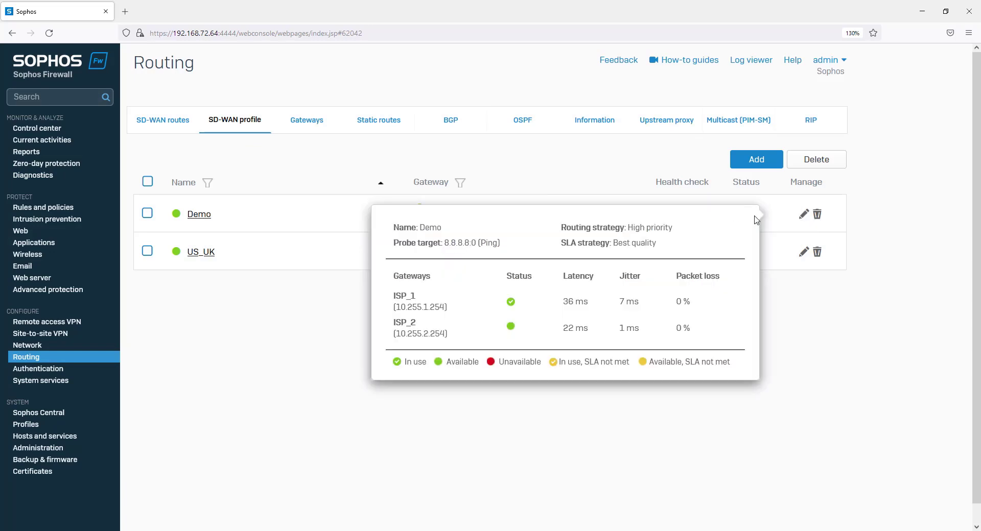
click(755, 220)
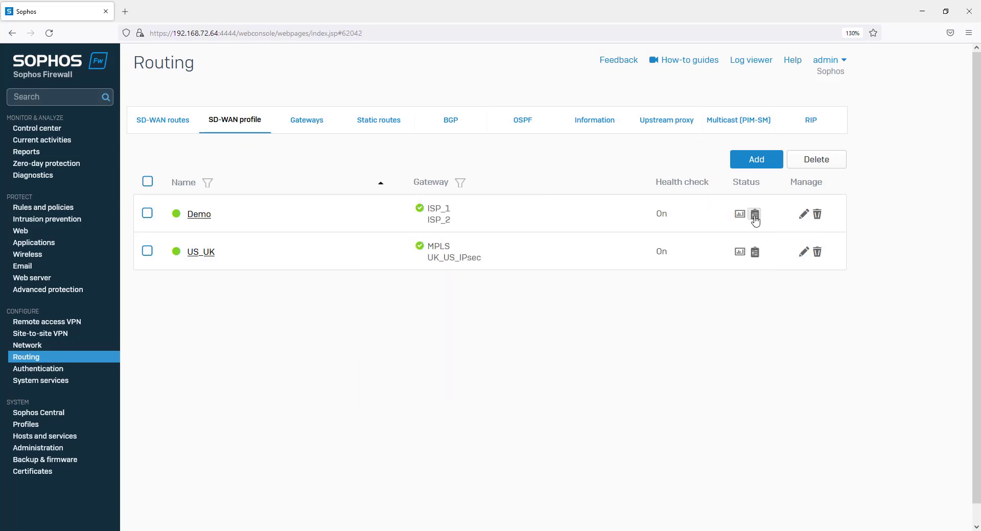
click(755, 220)
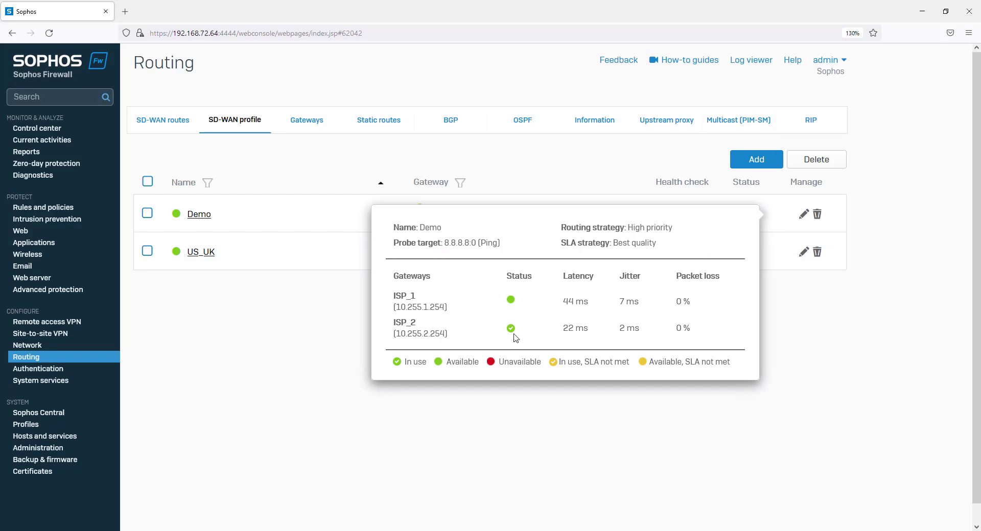
click(232, 132)
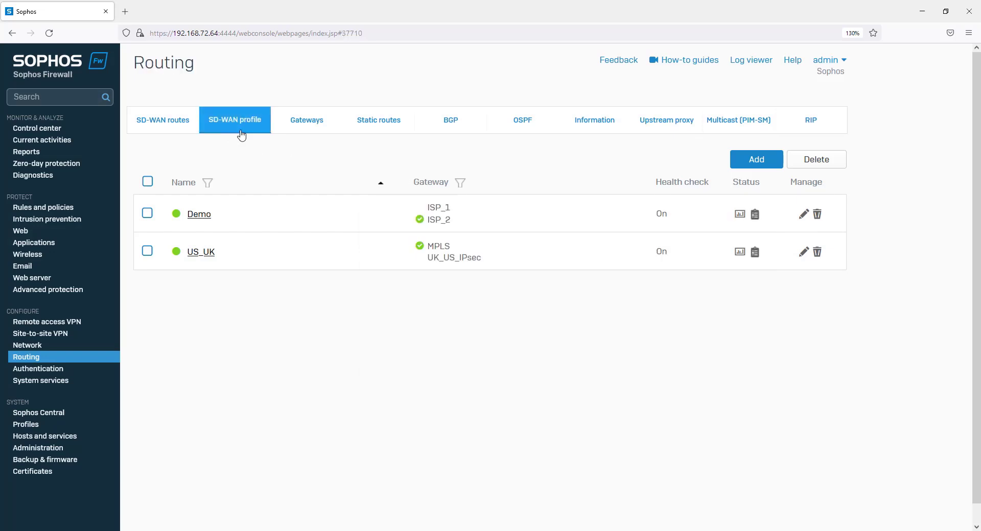
double_click(434, 219)
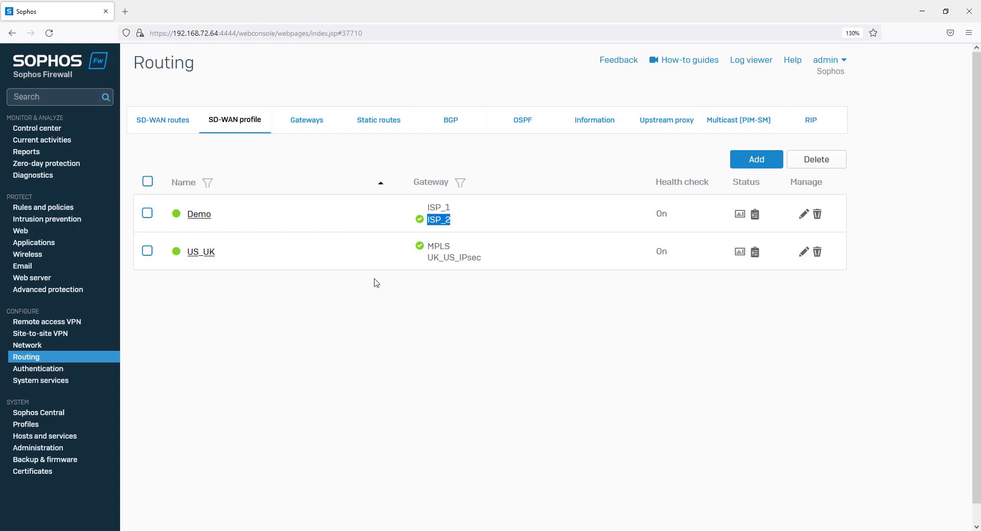
Rerun ping 8.8.4.4 from the server's command prompt
click(249, 529)
click(266, 390)
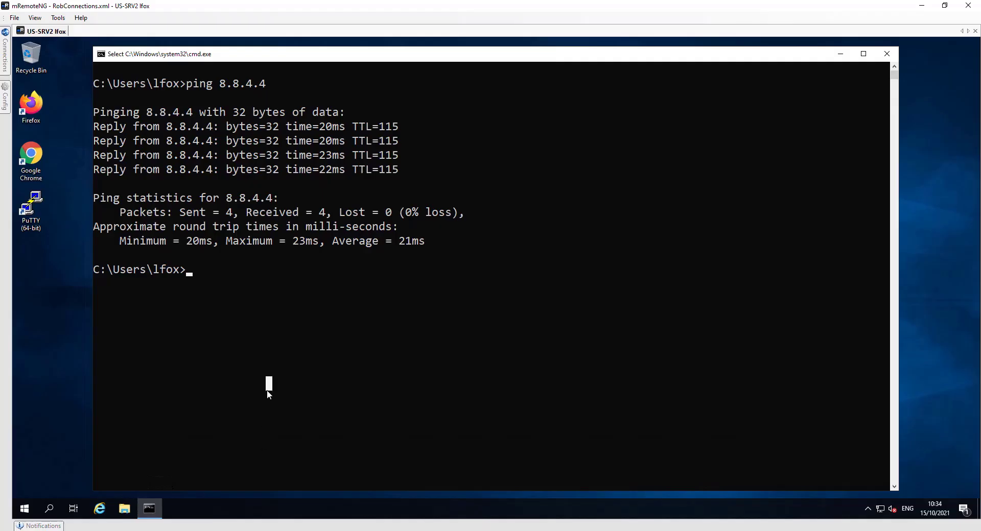
text(ping 8.8.4.4)
key(Return)
click(214, 529)
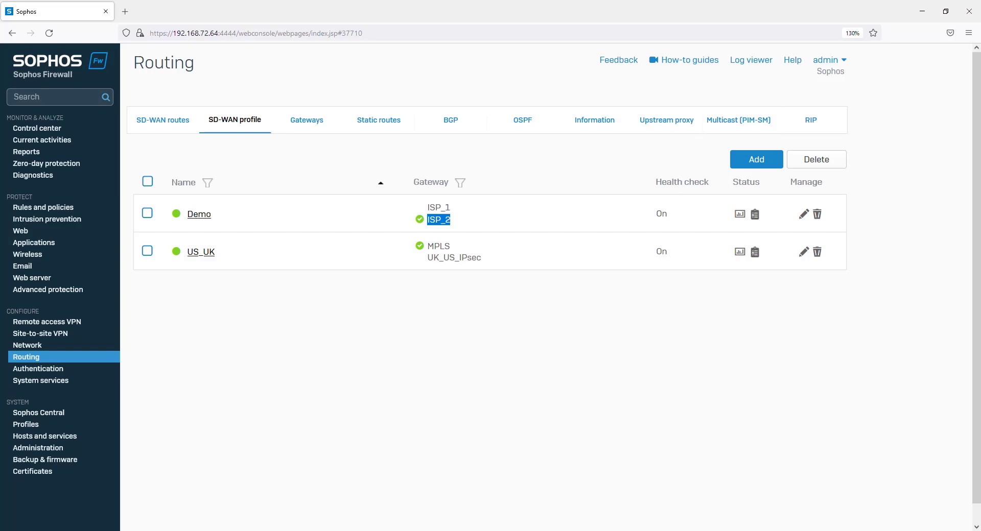
click(46, 176)
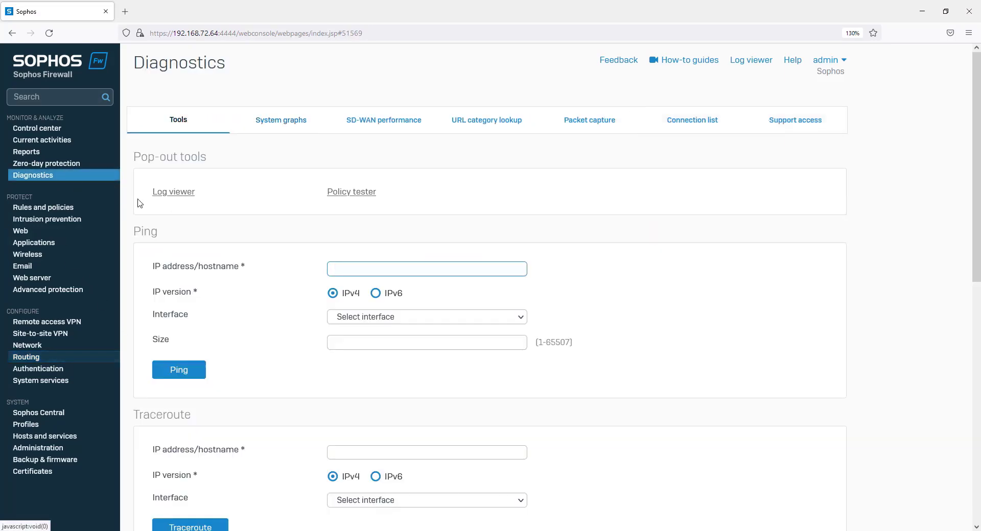
click(551, 130)
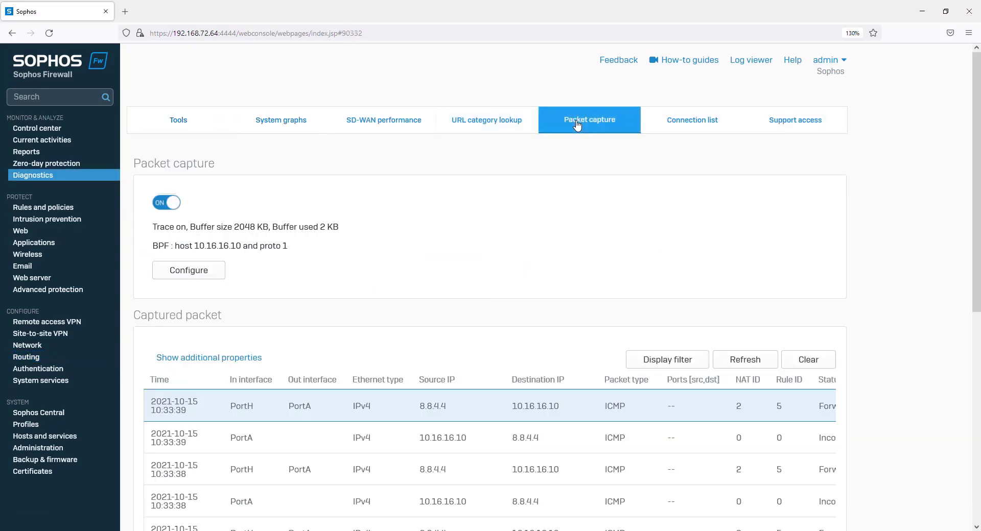
double_click(245, 407)
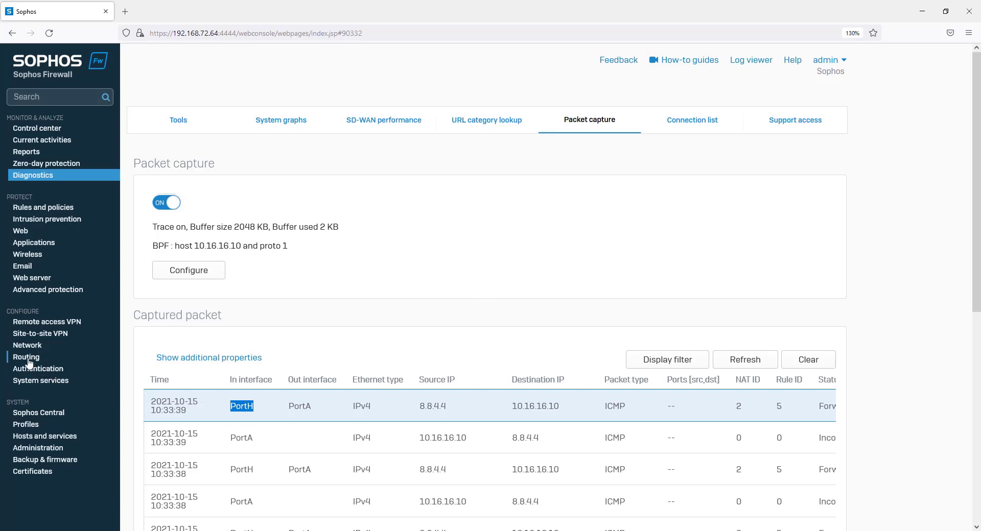
click(51, 359)
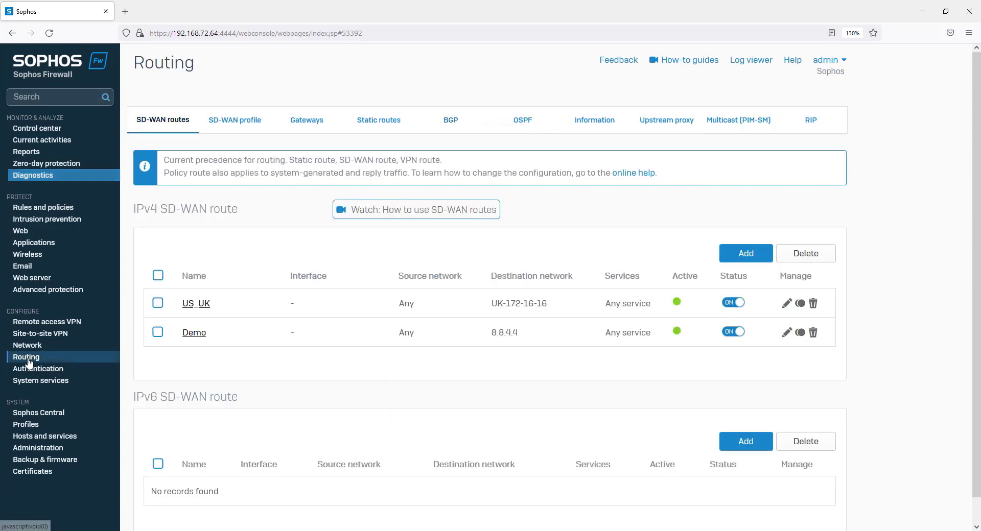
click(249, 129)
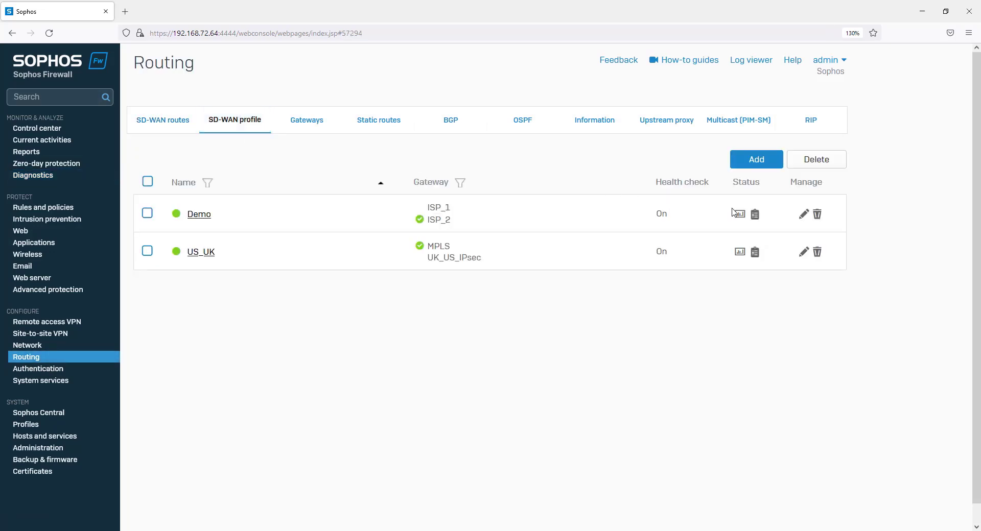
Review the Demo profile's SD-WAN latency and jitter performance charts
click(739, 215)
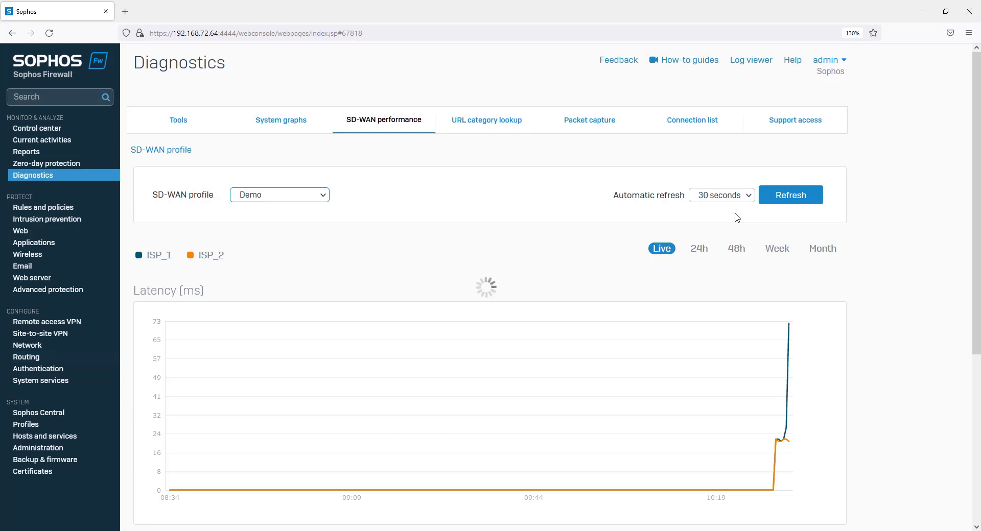
scroll(782, 428, down, 6)
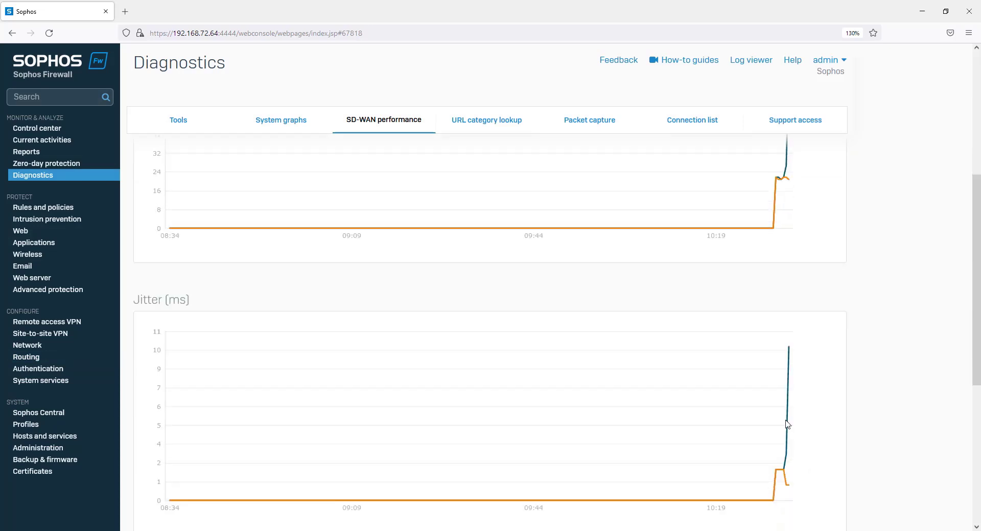
scroll(806, 412, down, 3)
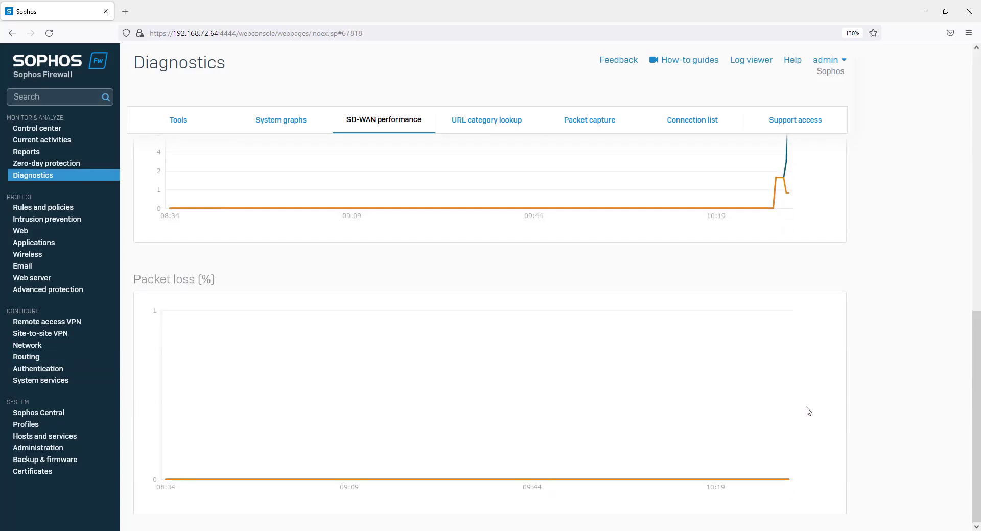
scroll(809, 412, up, 9)
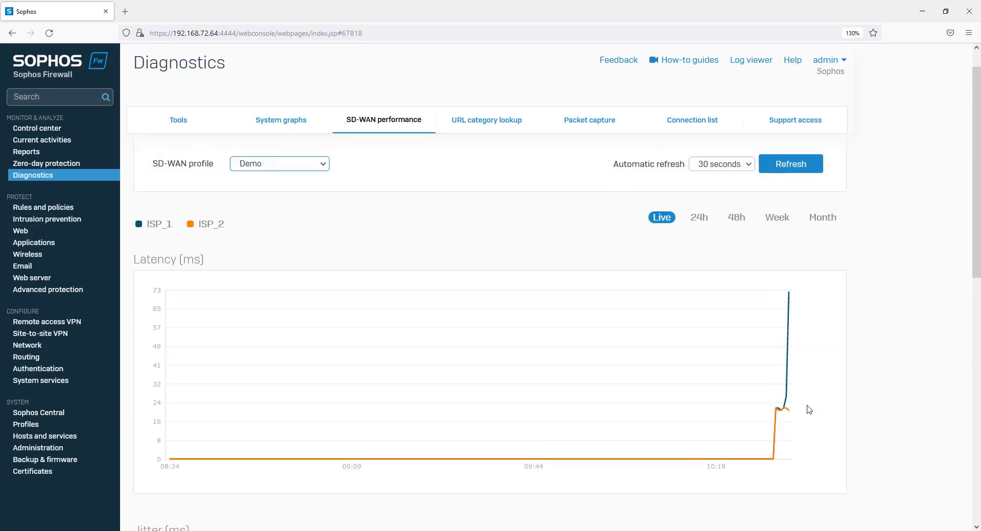
Filter the Log viewer to SD-WAN to show Demo's ISP_1 to ISP_2 route change
click(761, 63)
click(830, 100)
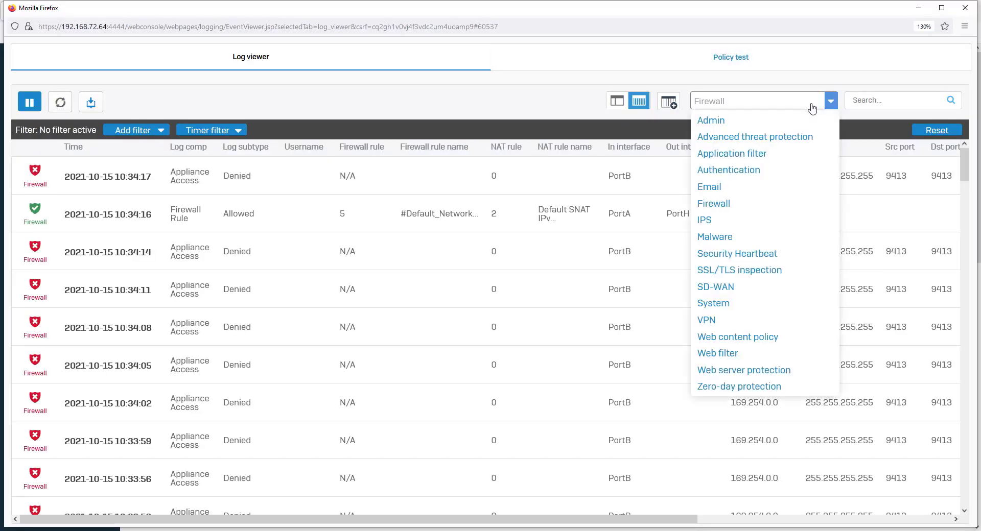
click(722, 287)
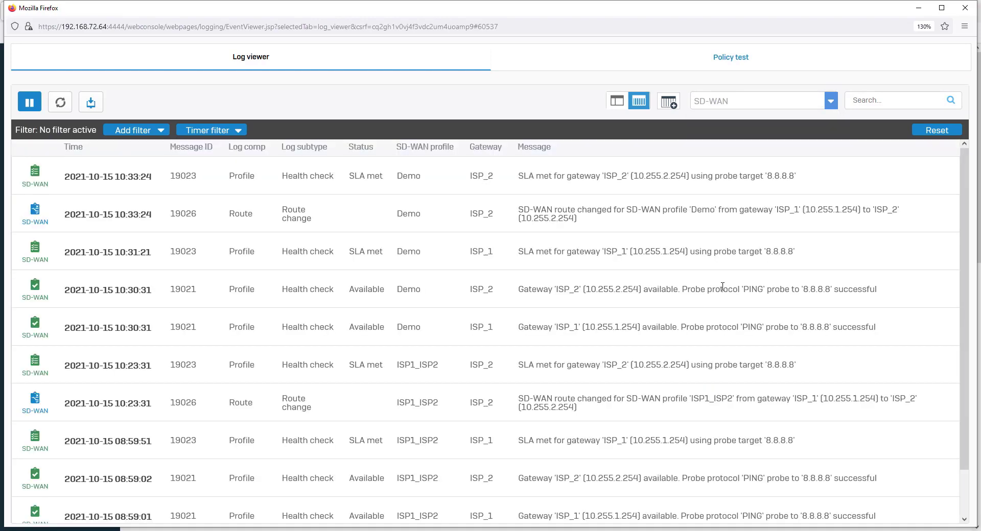